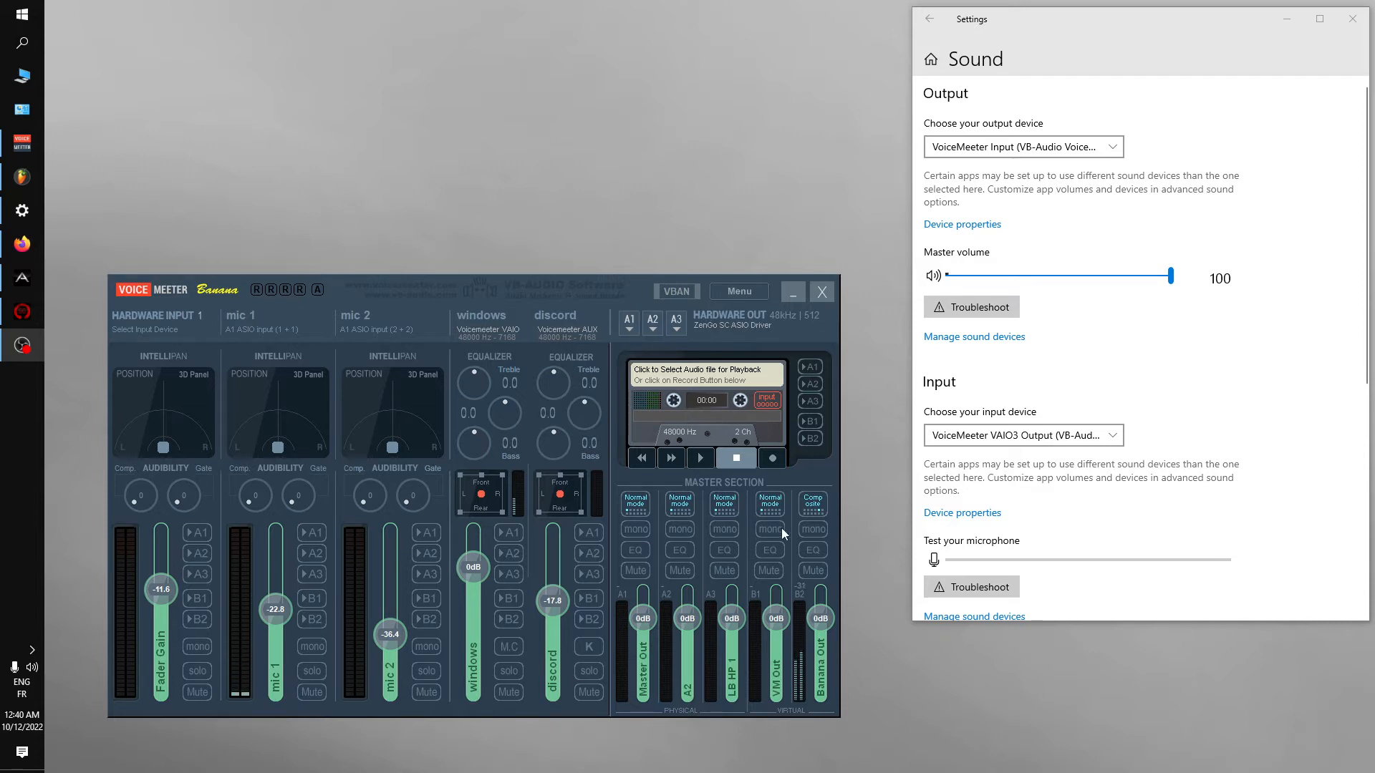
Step: Try the Composite mode on the A2 bus and return it to Normal mode
click(686, 504)
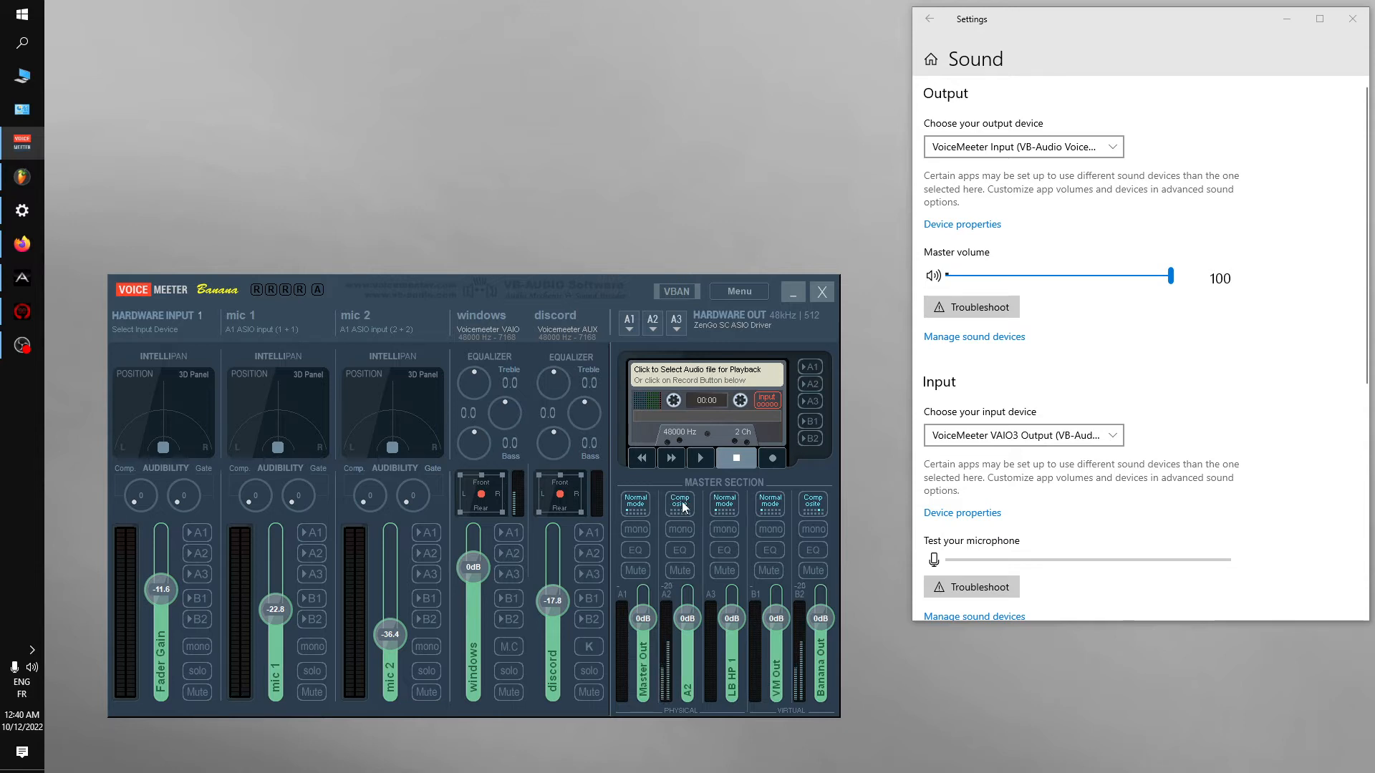
click(685, 505)
click(684, 503)
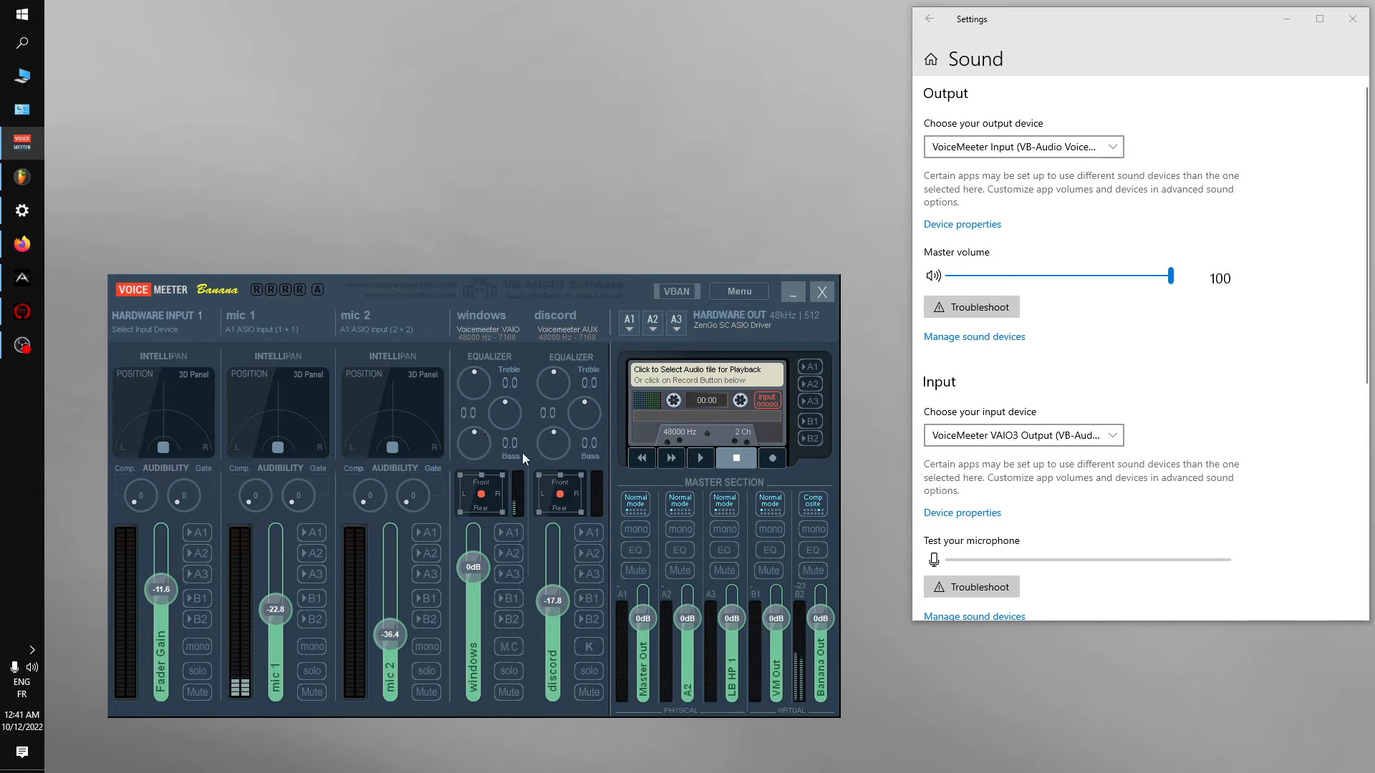
Step: Open Voicemeeter's System Settings / Options window and move it up so it fits on the desktop
click(320, 535)
click(427, 533)
click(737, 291)
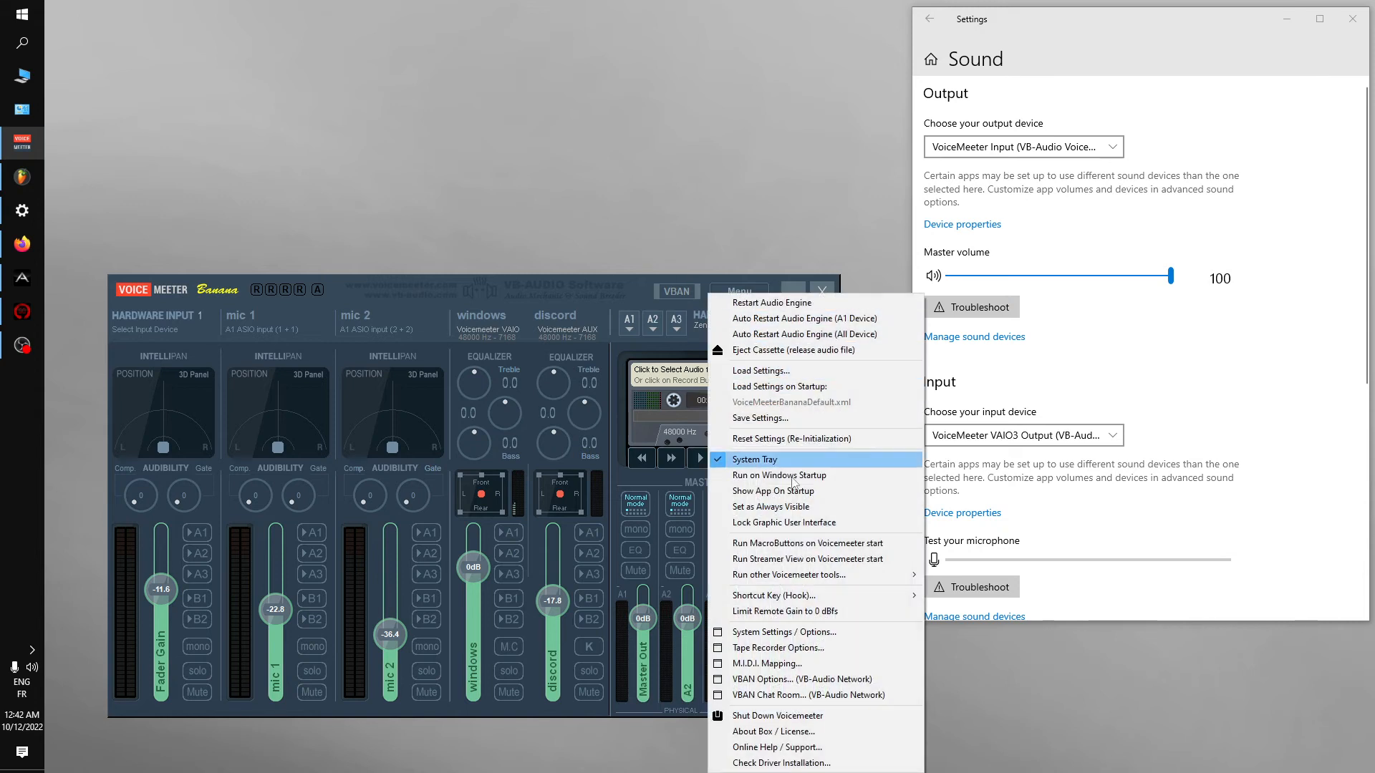
click(774, 633)
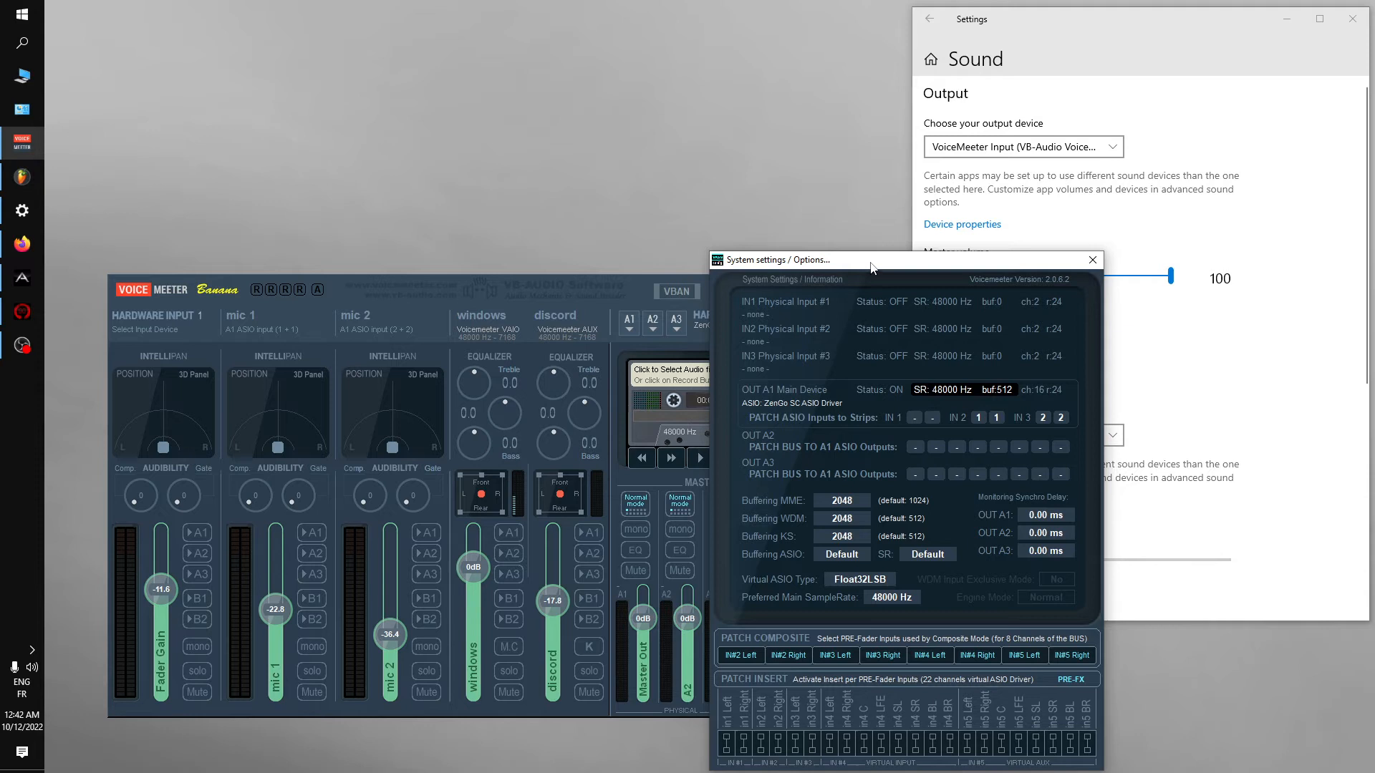
drag(872, 268, 868, 230)
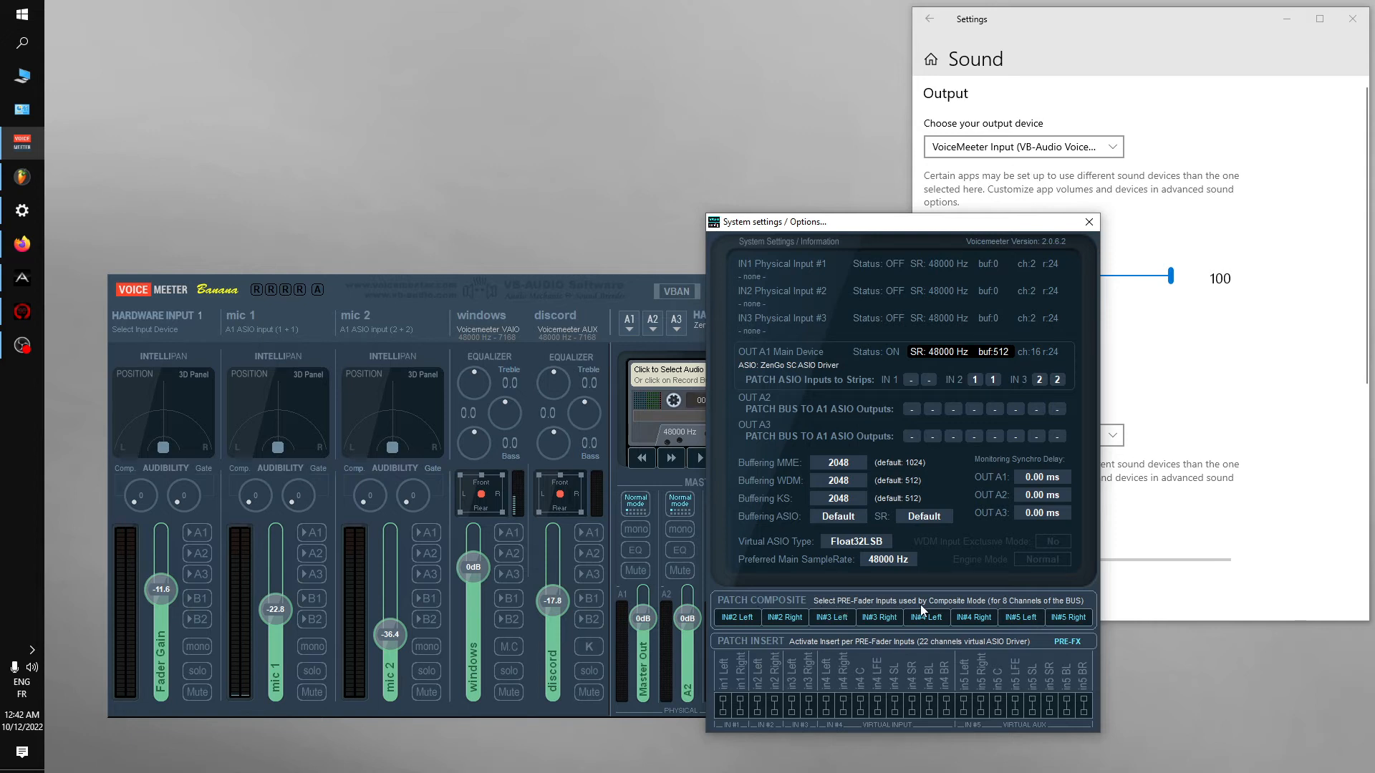
Step: Switch the Patch Composite inputs to POST-Fader and back to PRE-Fader, moving the settings window clear of the mixer
click(863, 602)
drag(872, 232, 1069, 227)
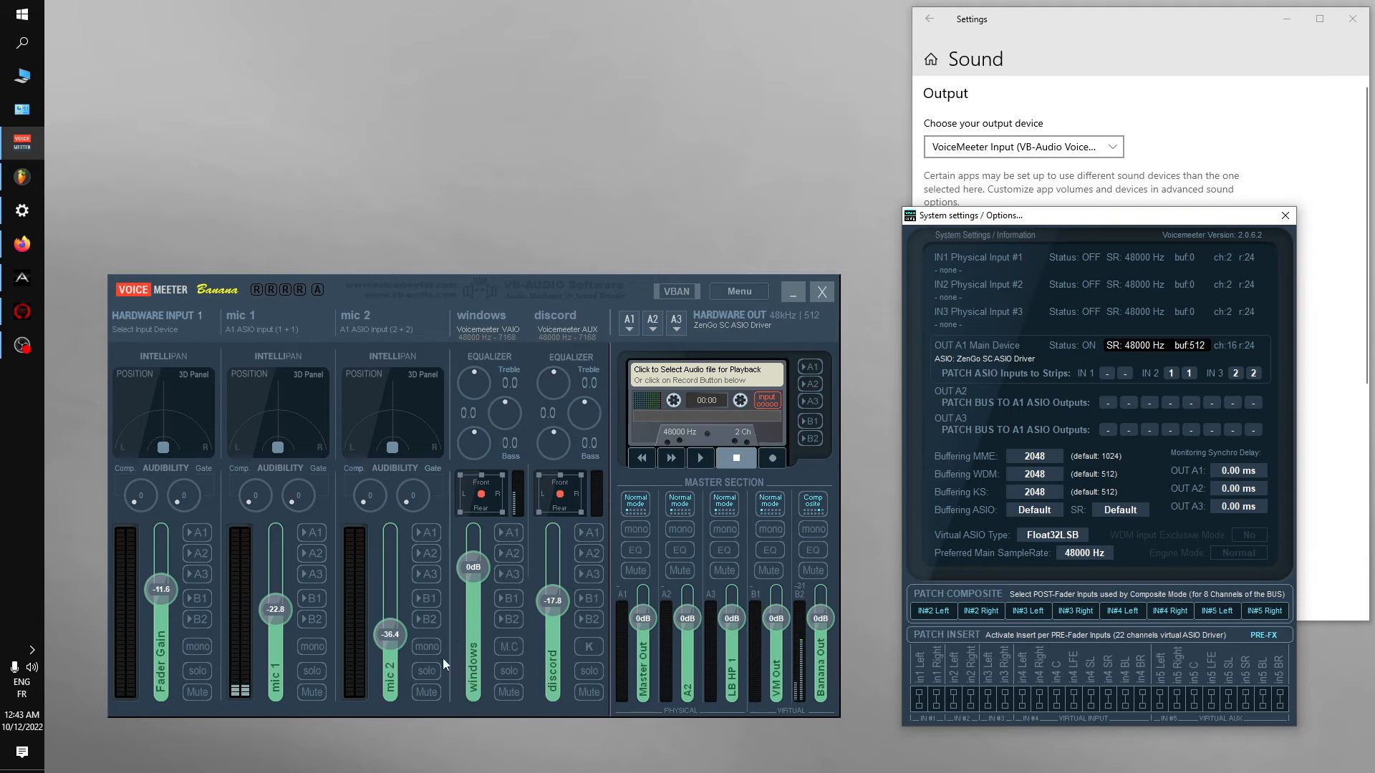
click(1062, 593)
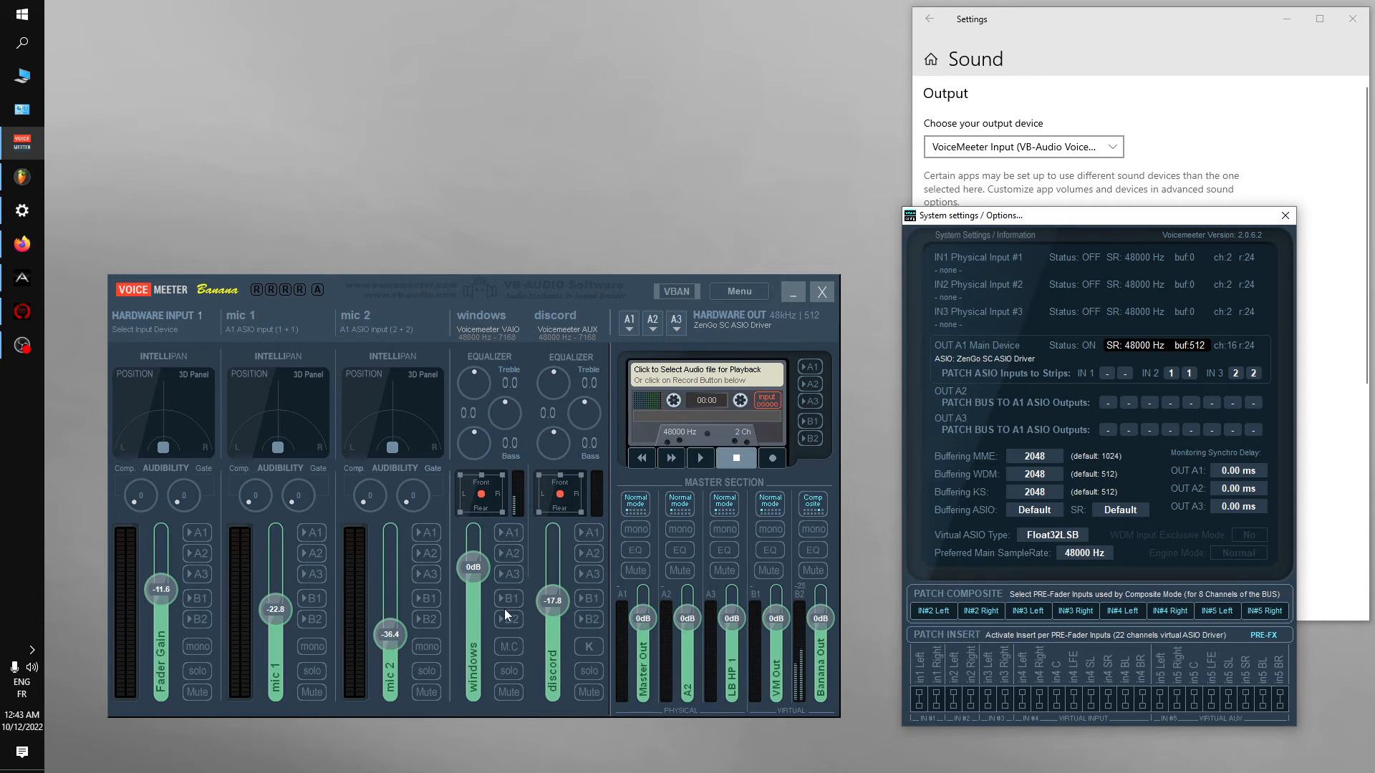
Step: Reset the mic 2 fader to 0 dB
ctrl+click(381, 636)
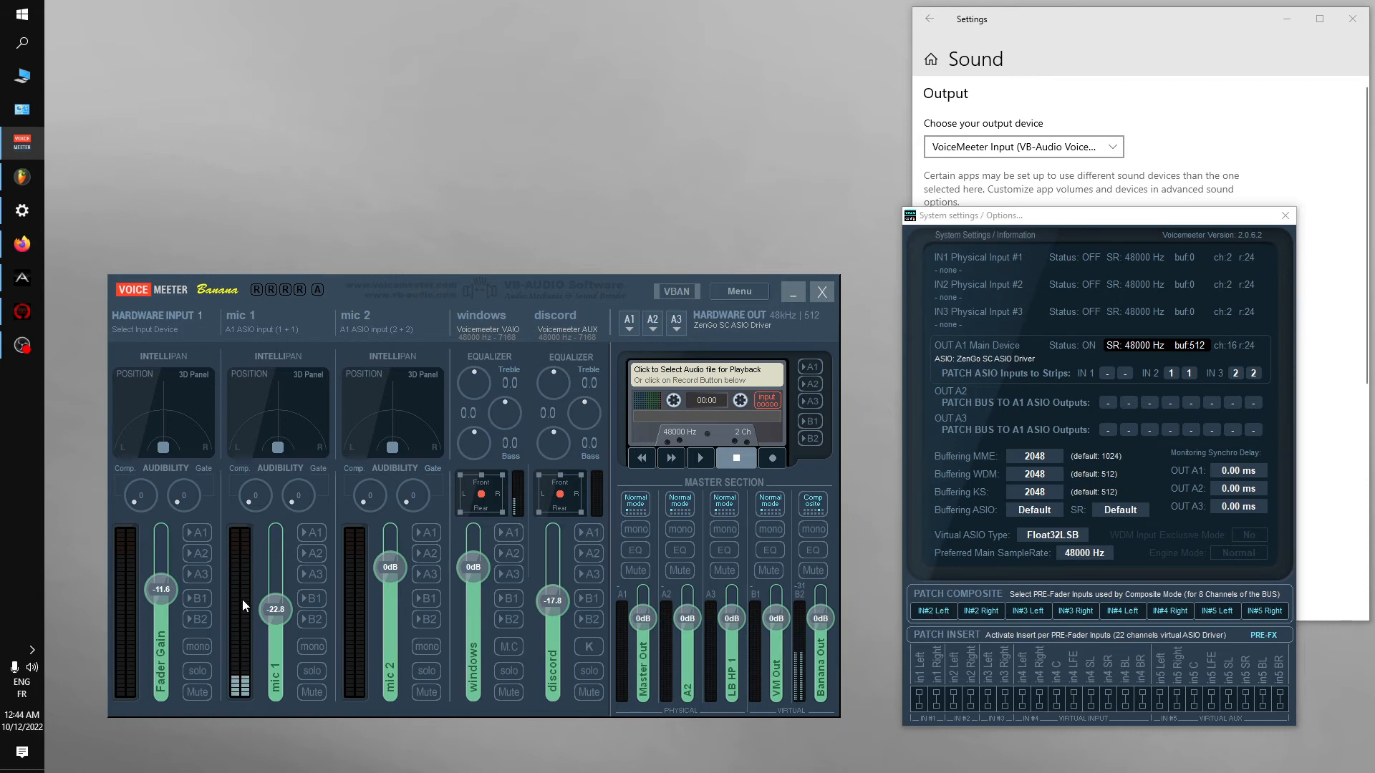
Step: Examine the source options for the first Patch Composite channel and the input devices offered for mic 1
click(944, 615)
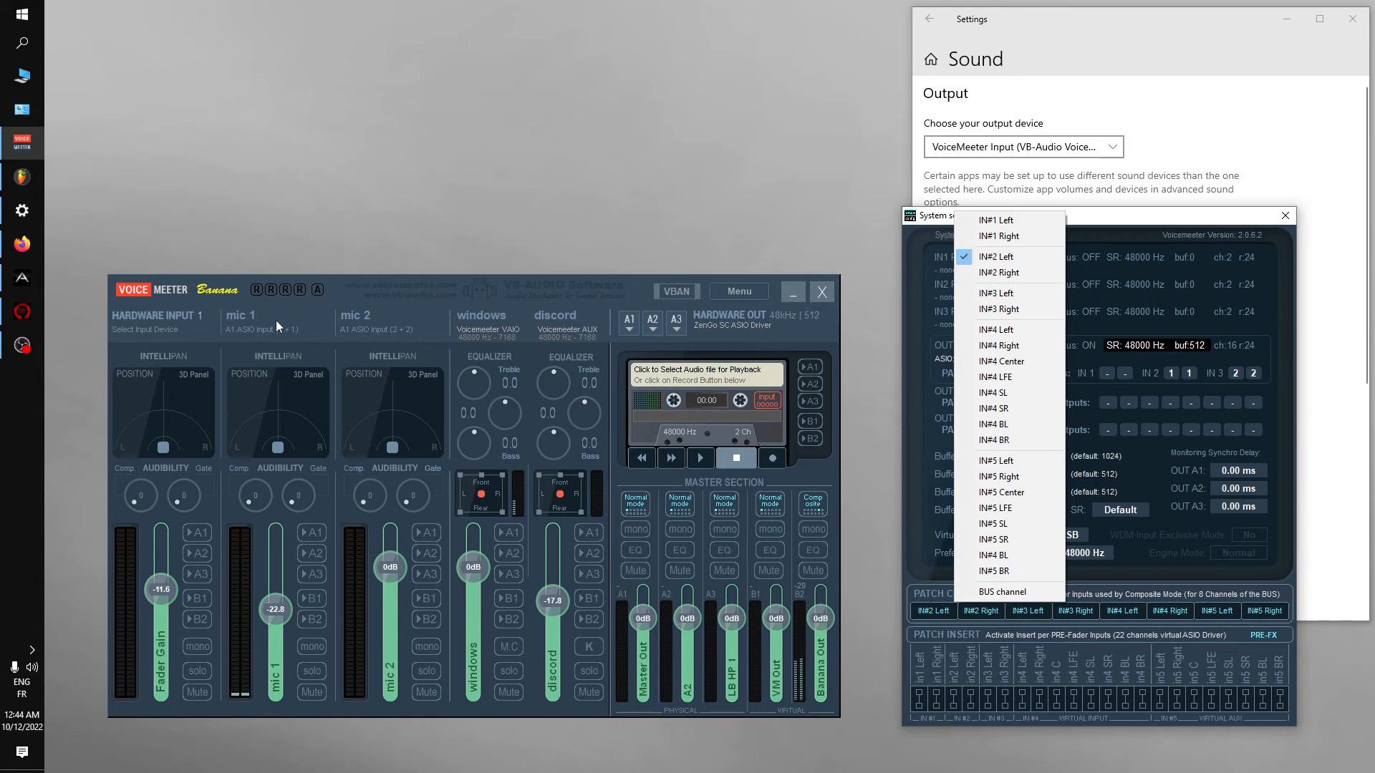
click(303, 310)
click(303, 311)
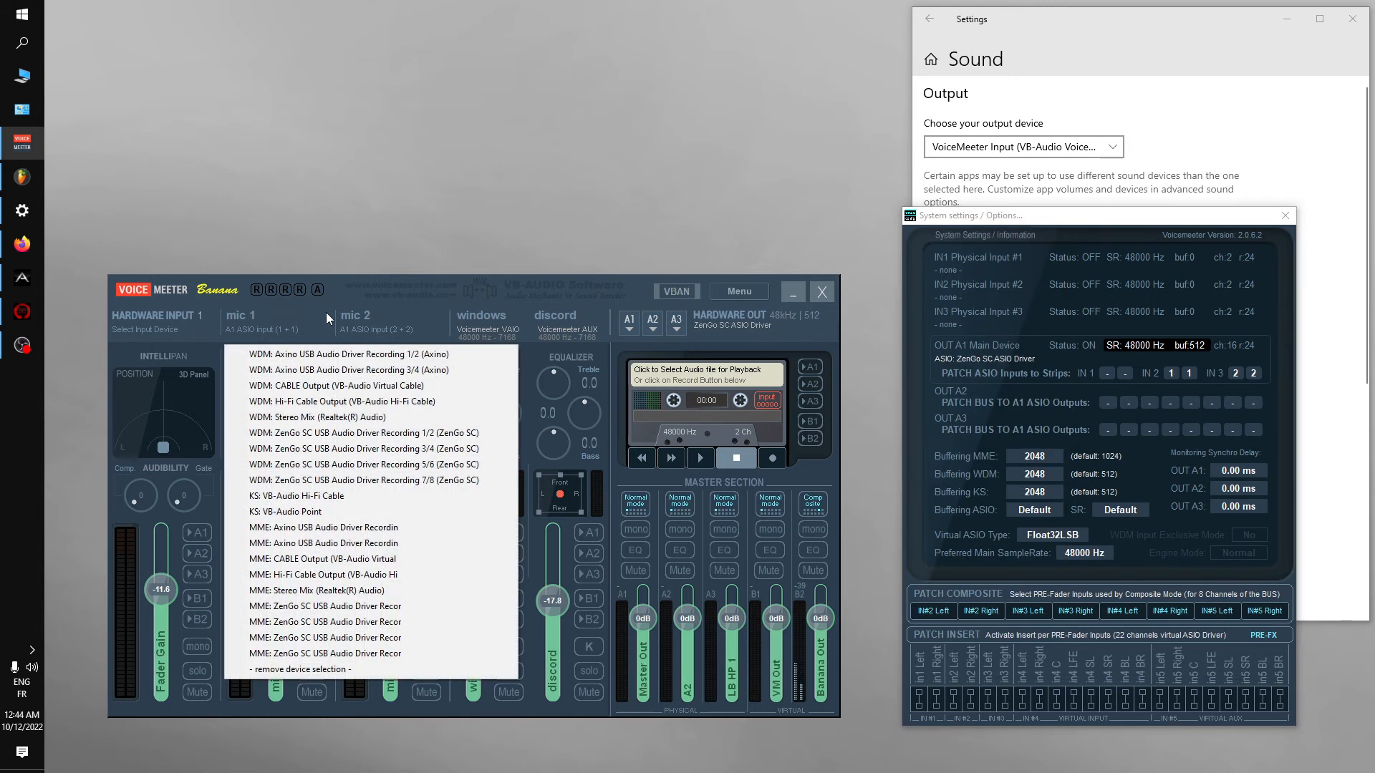
click(323, 309)
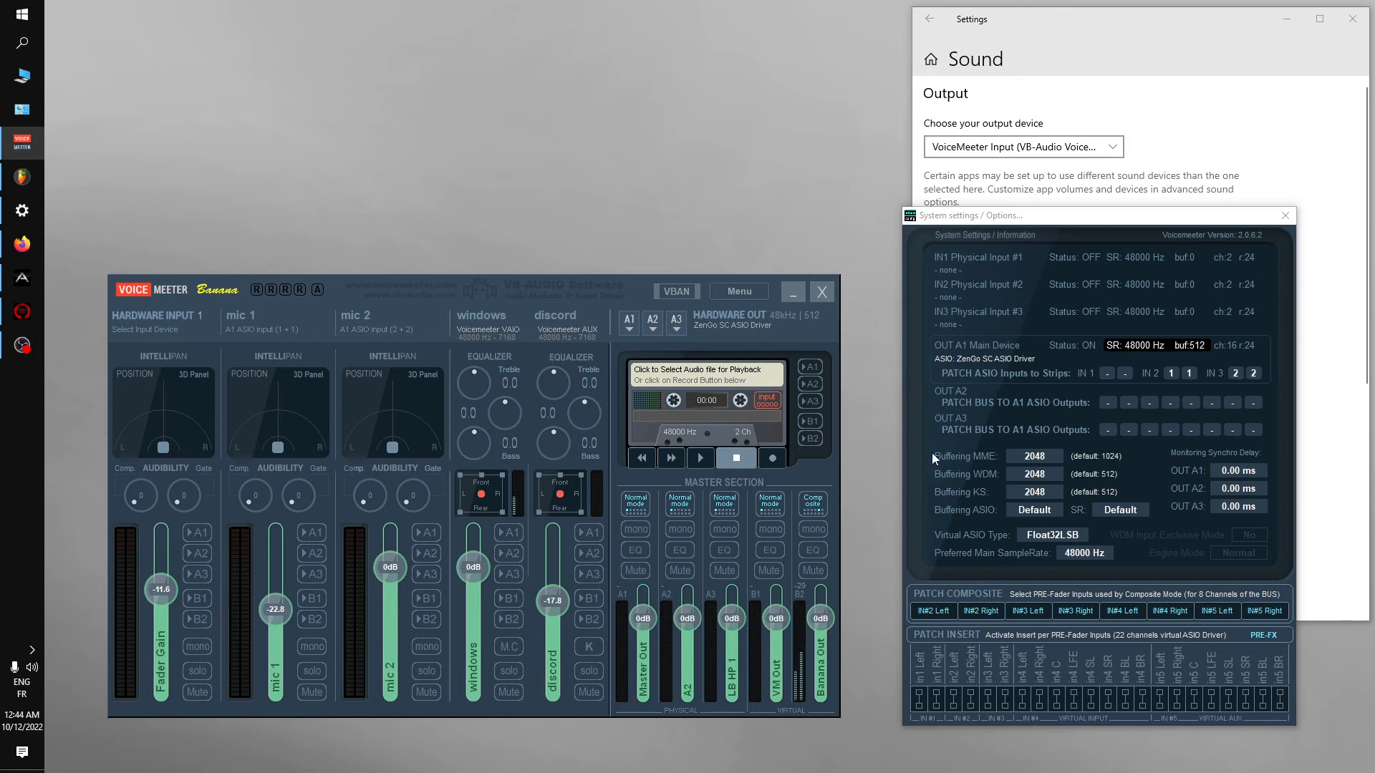
Step: Examine the source options for the IN#5 Left composite patch and close the System Settings window
click(1219, 612)
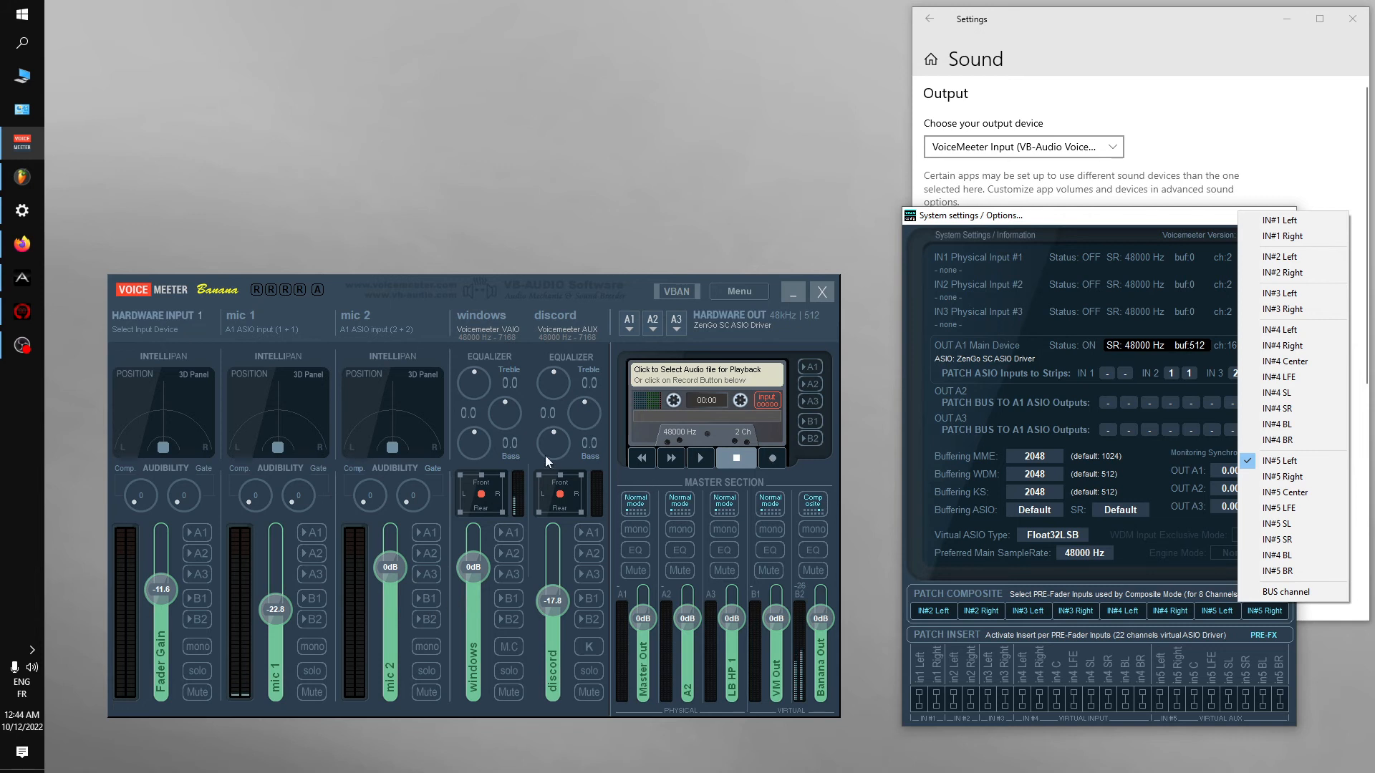
click(630, 295)
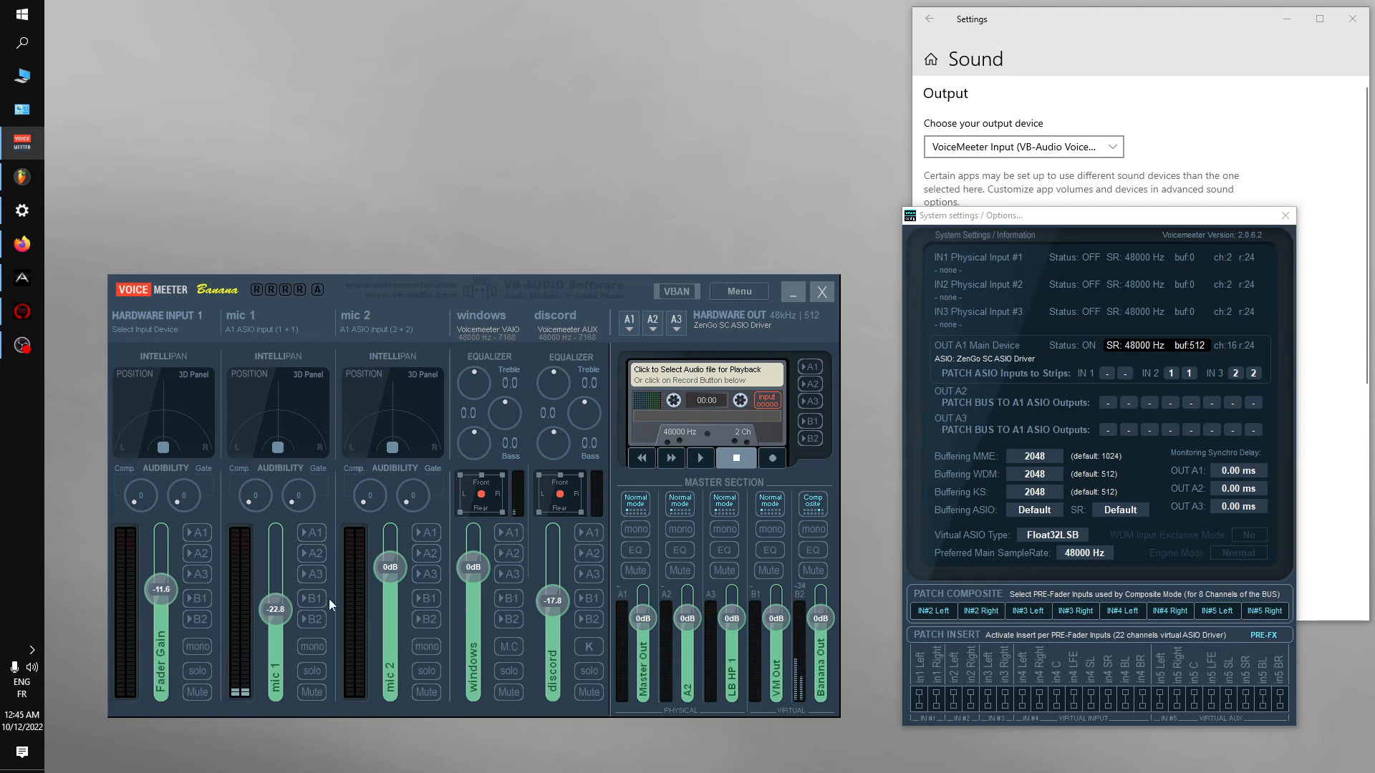
click(1286, 215)
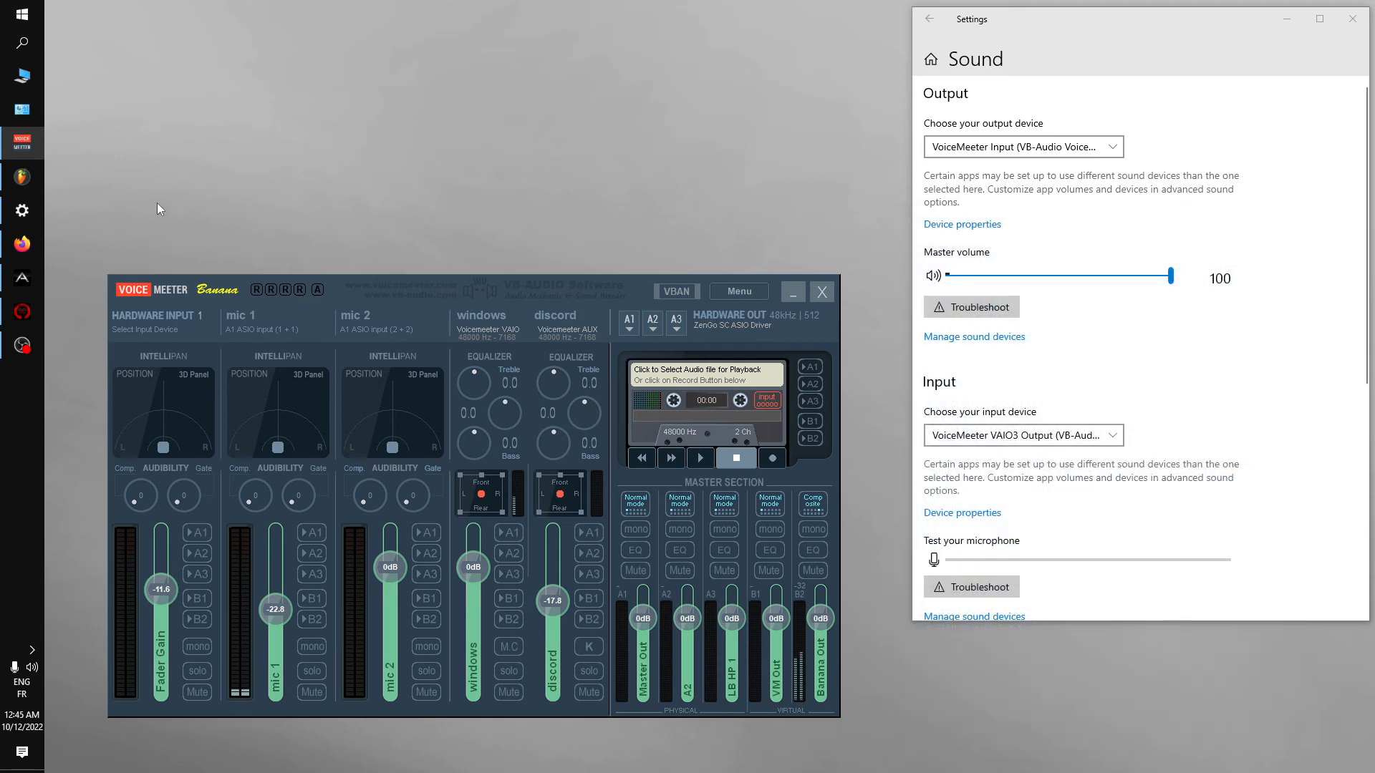
Step: Switch to FL Studio and review the available devices in the audio settings, keeping Voicemeeter AUX Virtual ASIO
click(24, 183)
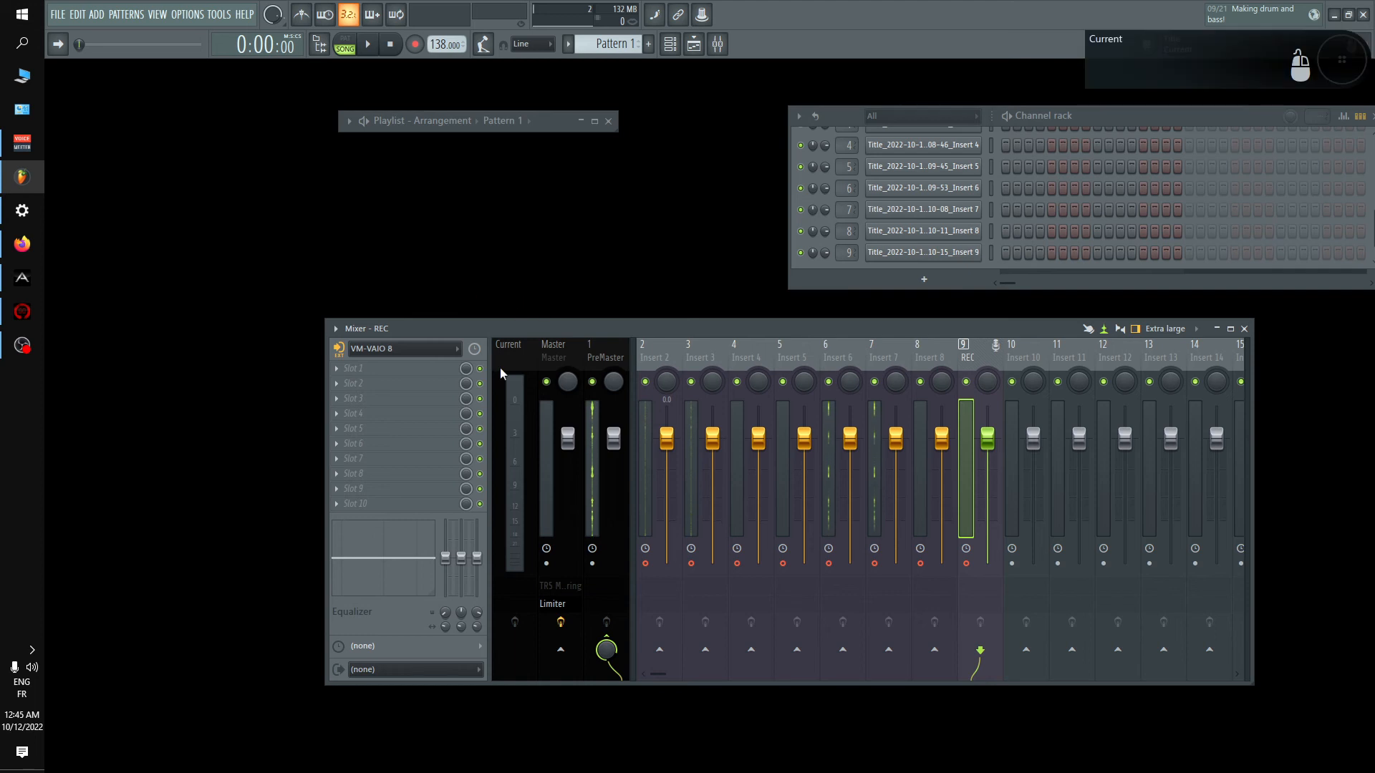
click(201, 17)
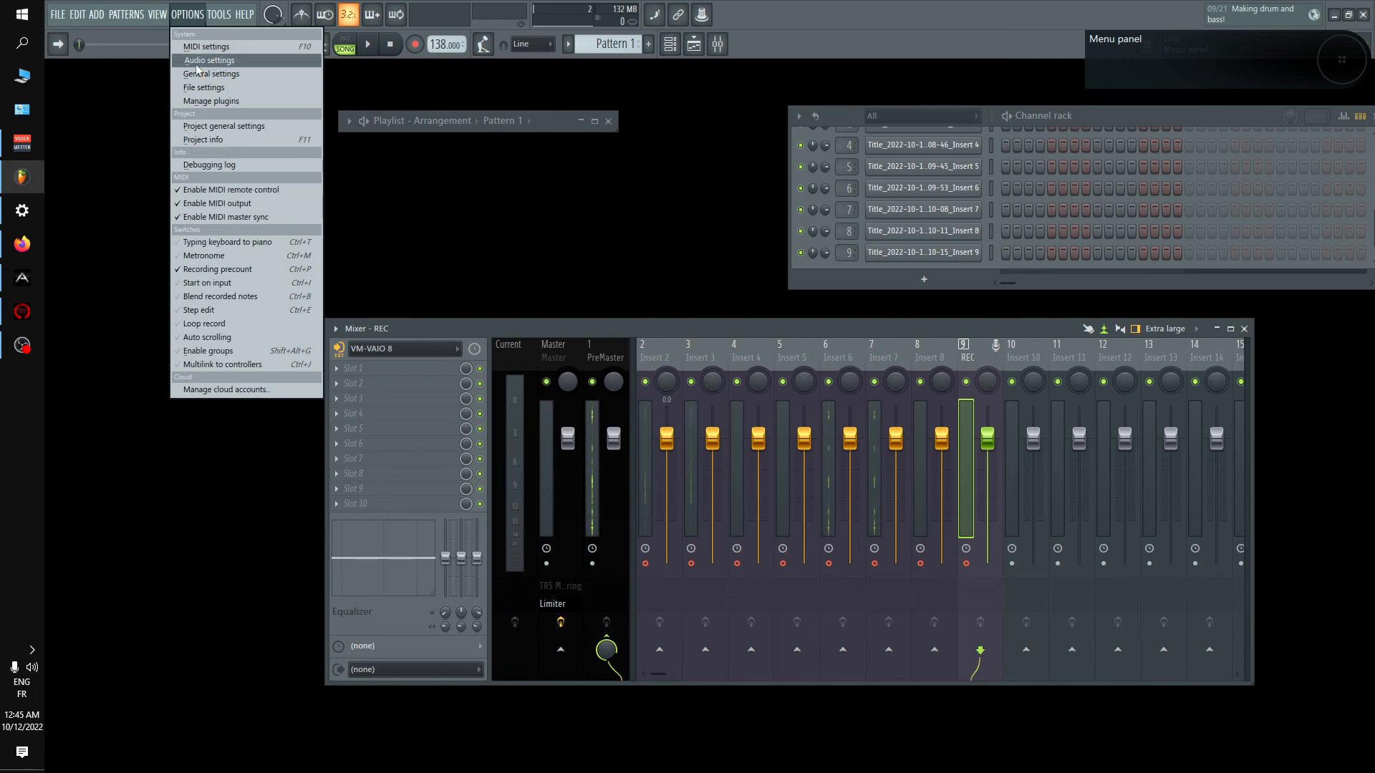
click(204, 63)
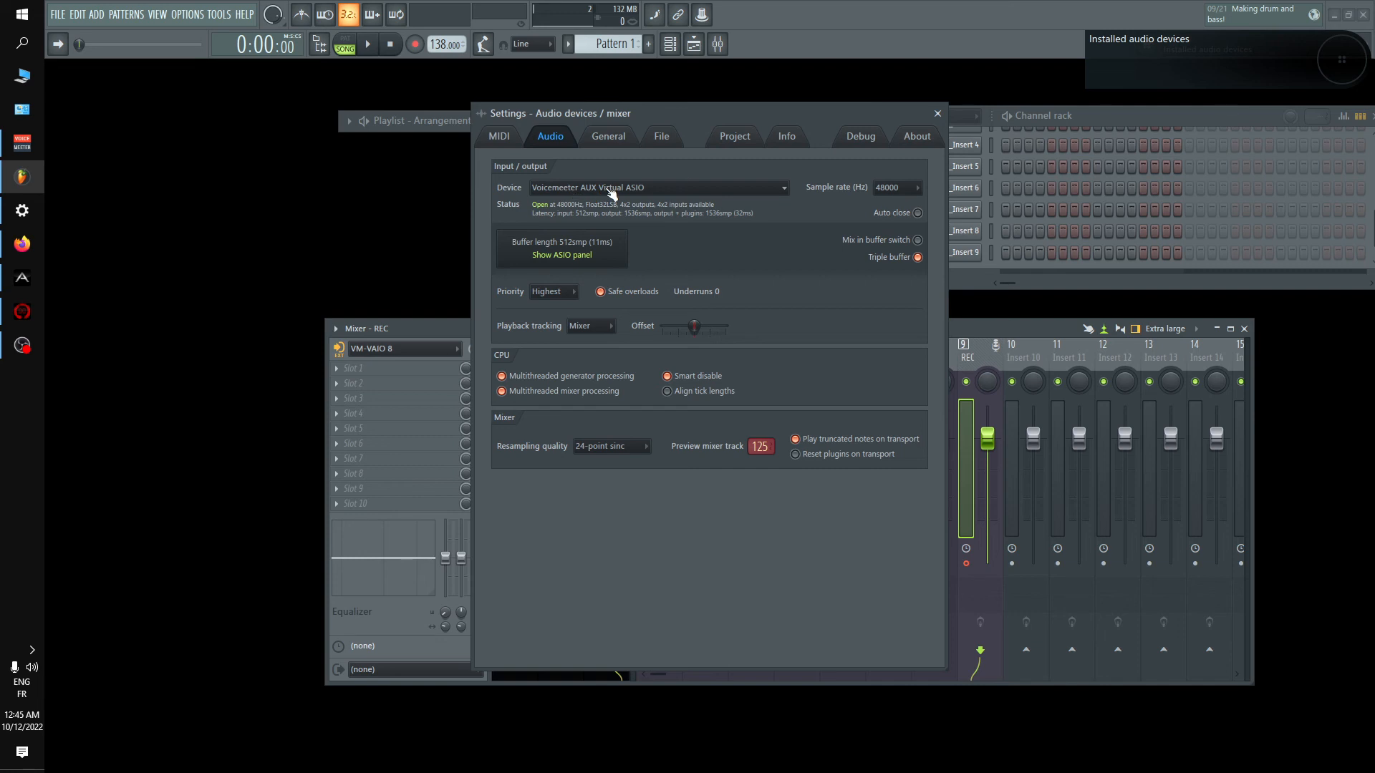
click(611, 190)
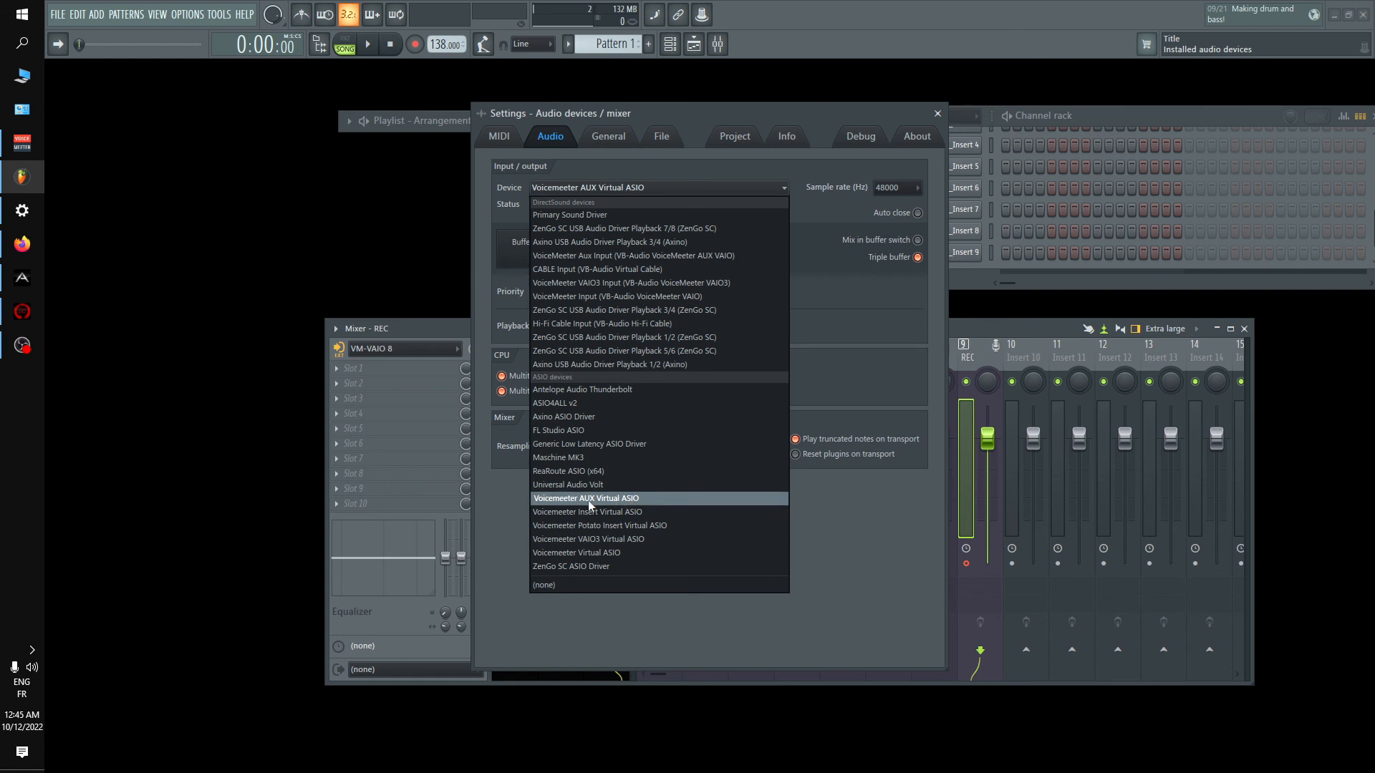
click(781, 507)
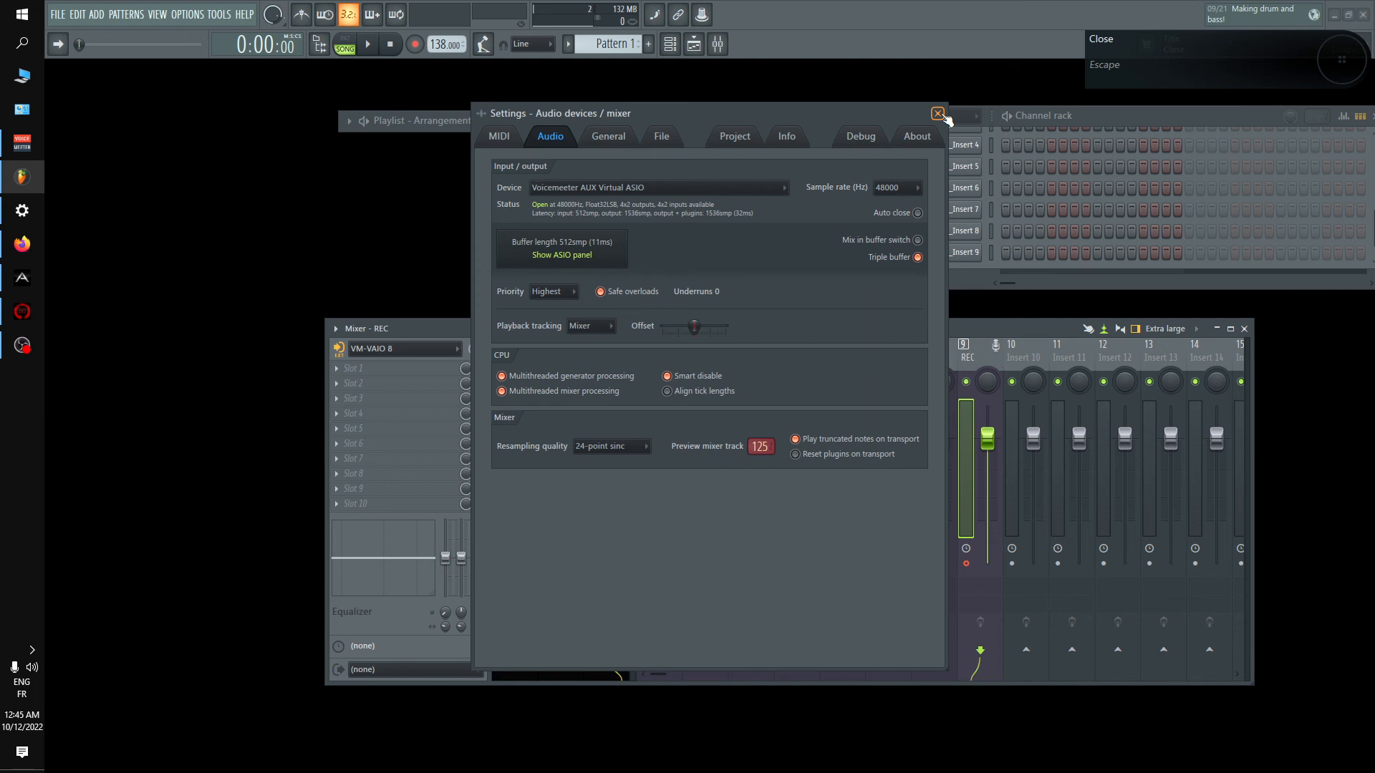
click(938, 114)
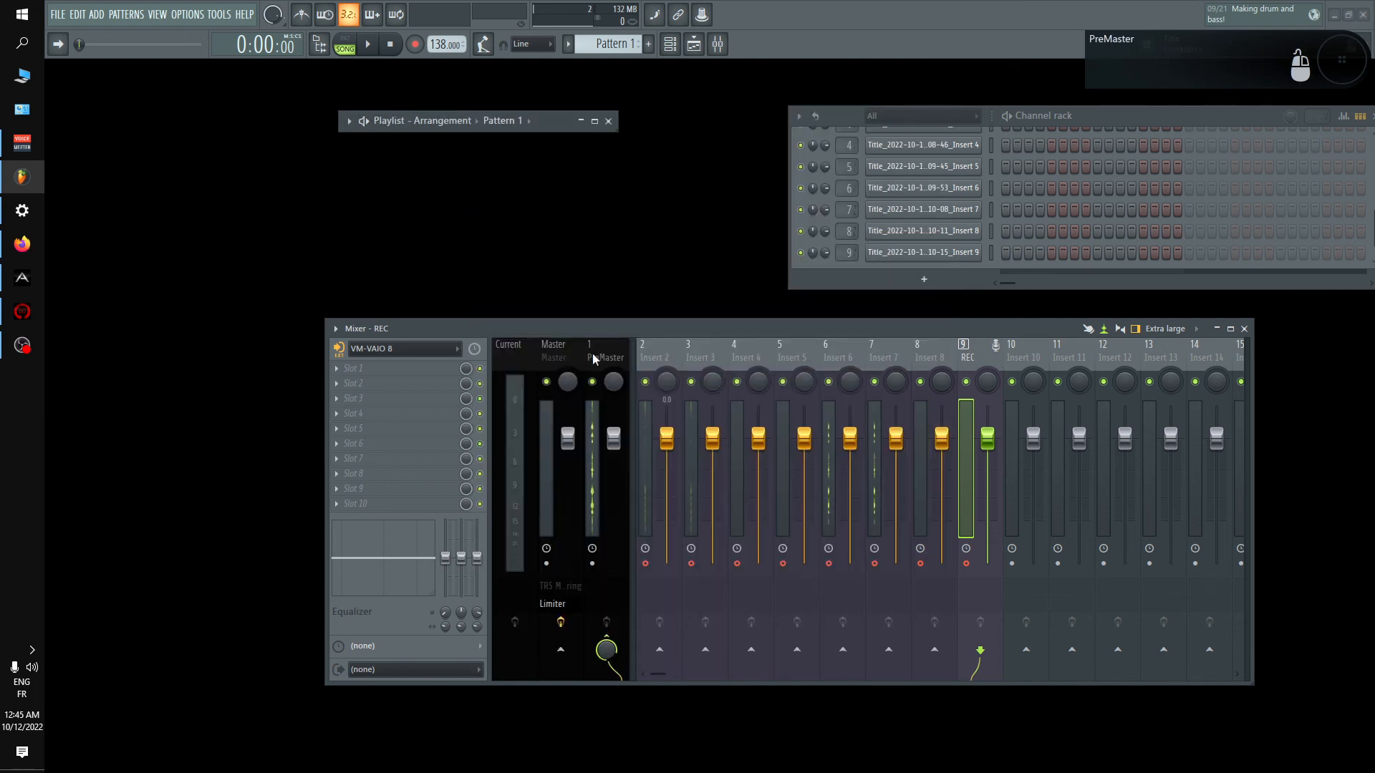
Step: Check the inputs assigned to mixer Inserts 2, 3 and 4, and open the input source list for Insert 2
click(657, 351)
drag(939, 332, 905, 341)
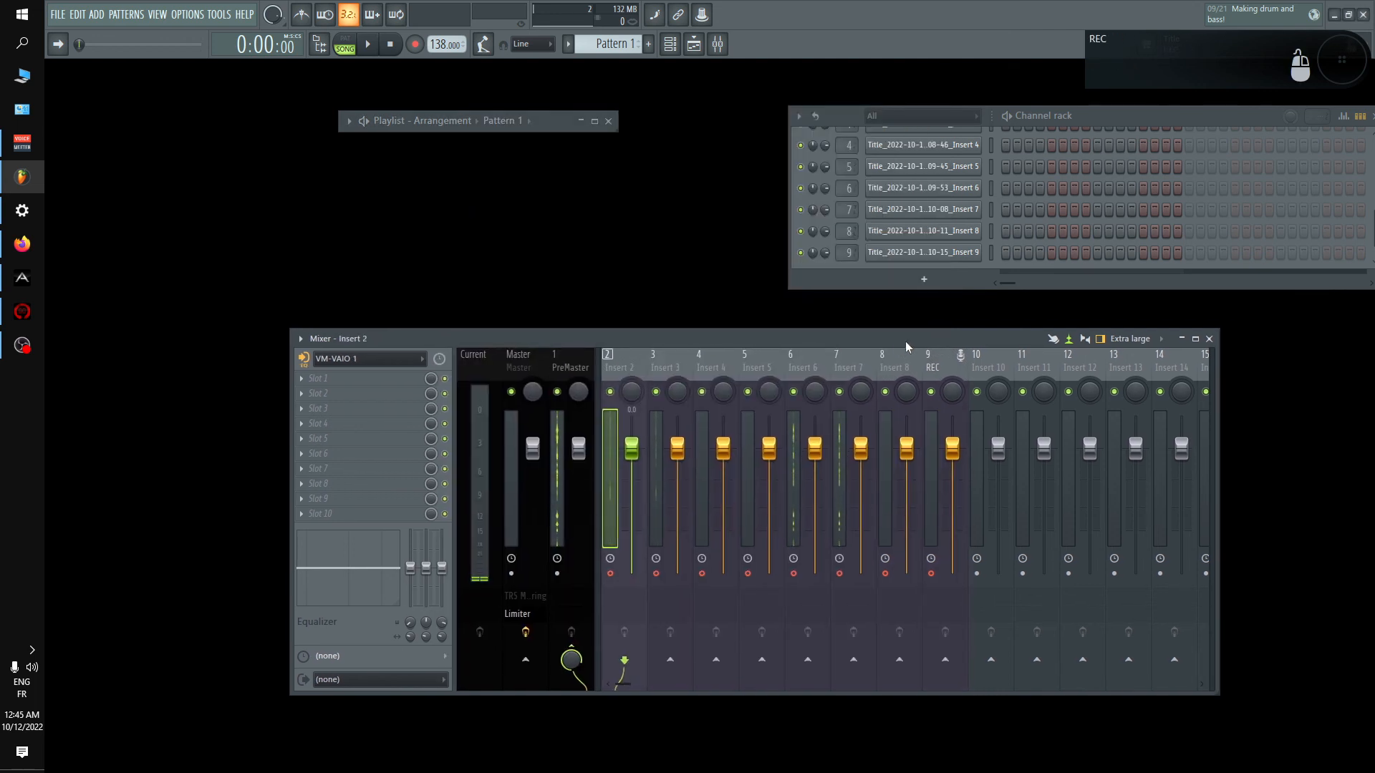
click(653, 367)
click(717, 364)
click(630, 366)
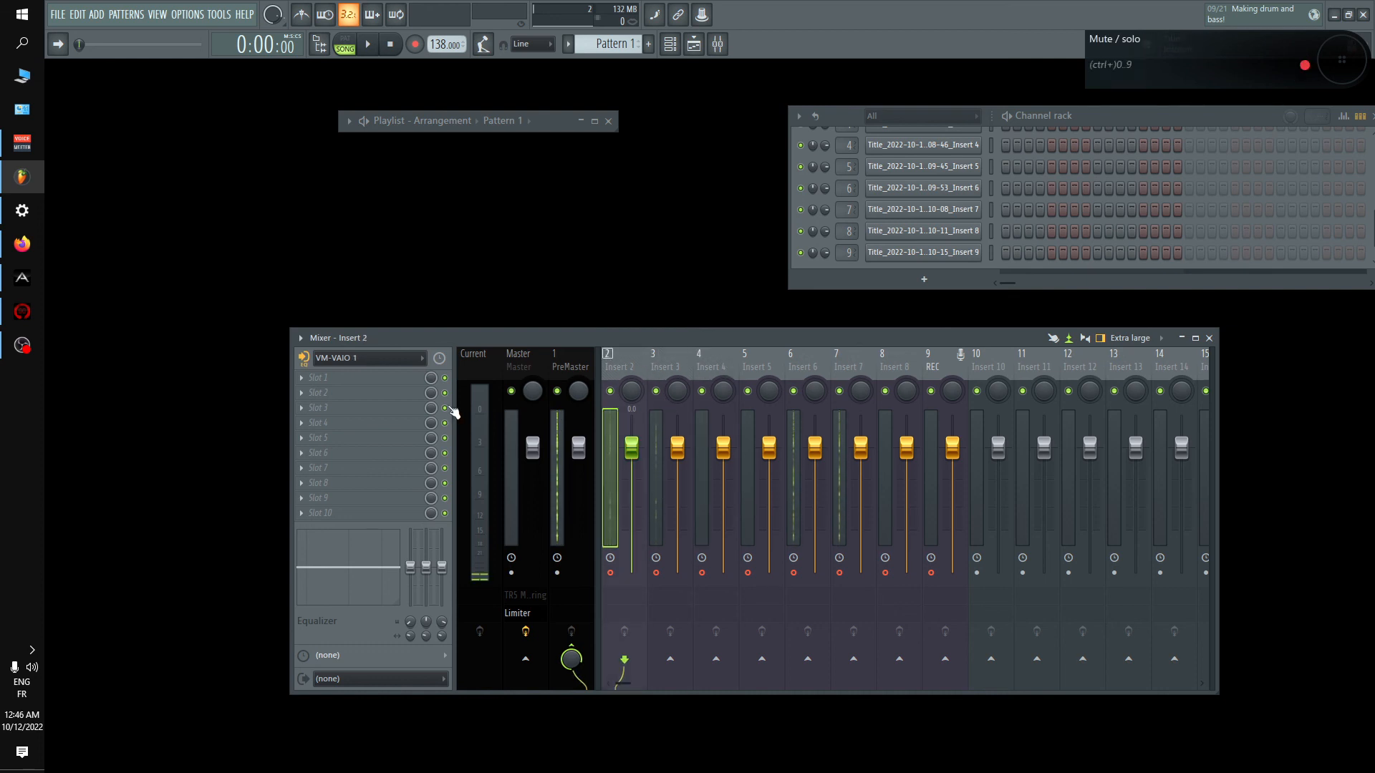
click(396, 358)
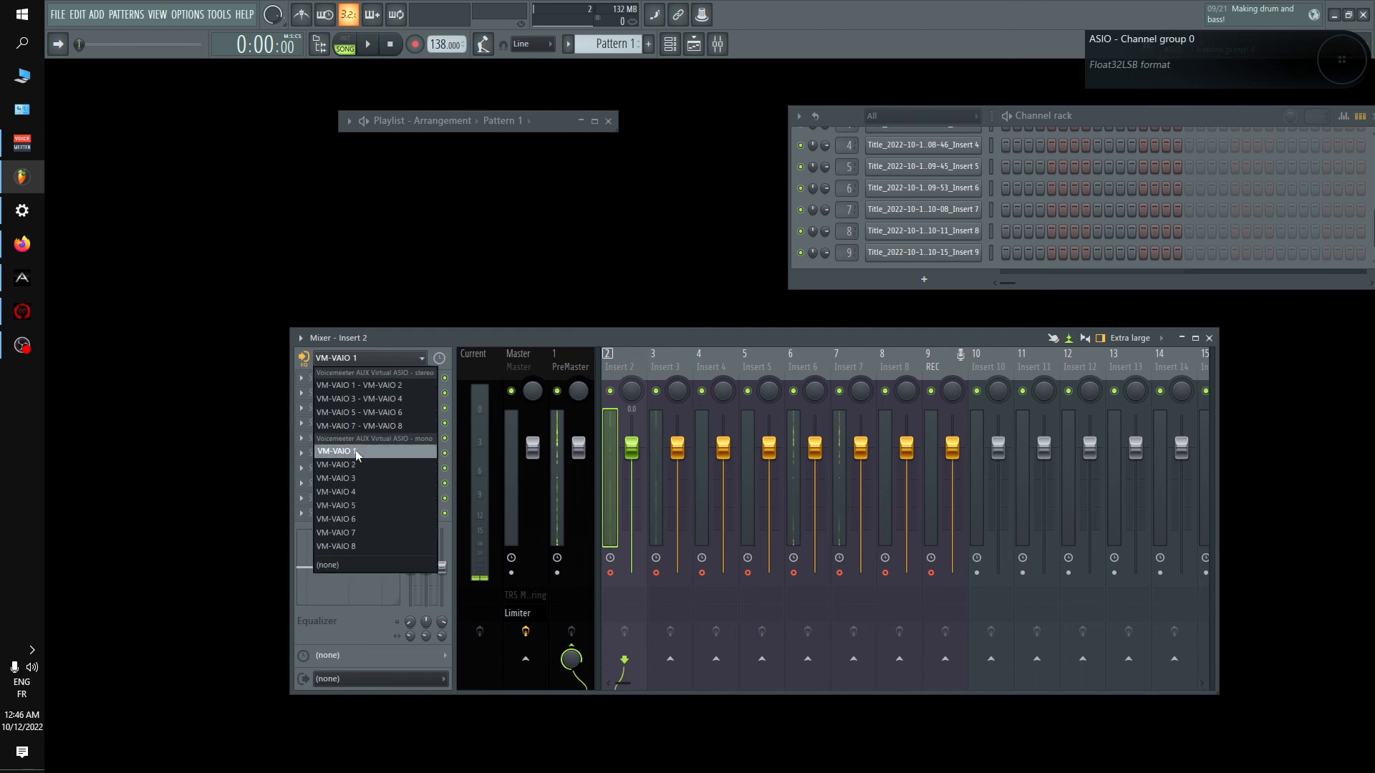
Step: Check the Voicemeeter inputs assigned to mixer Inserts 3, 4 and 5 and to the REC track
click(645, 365)
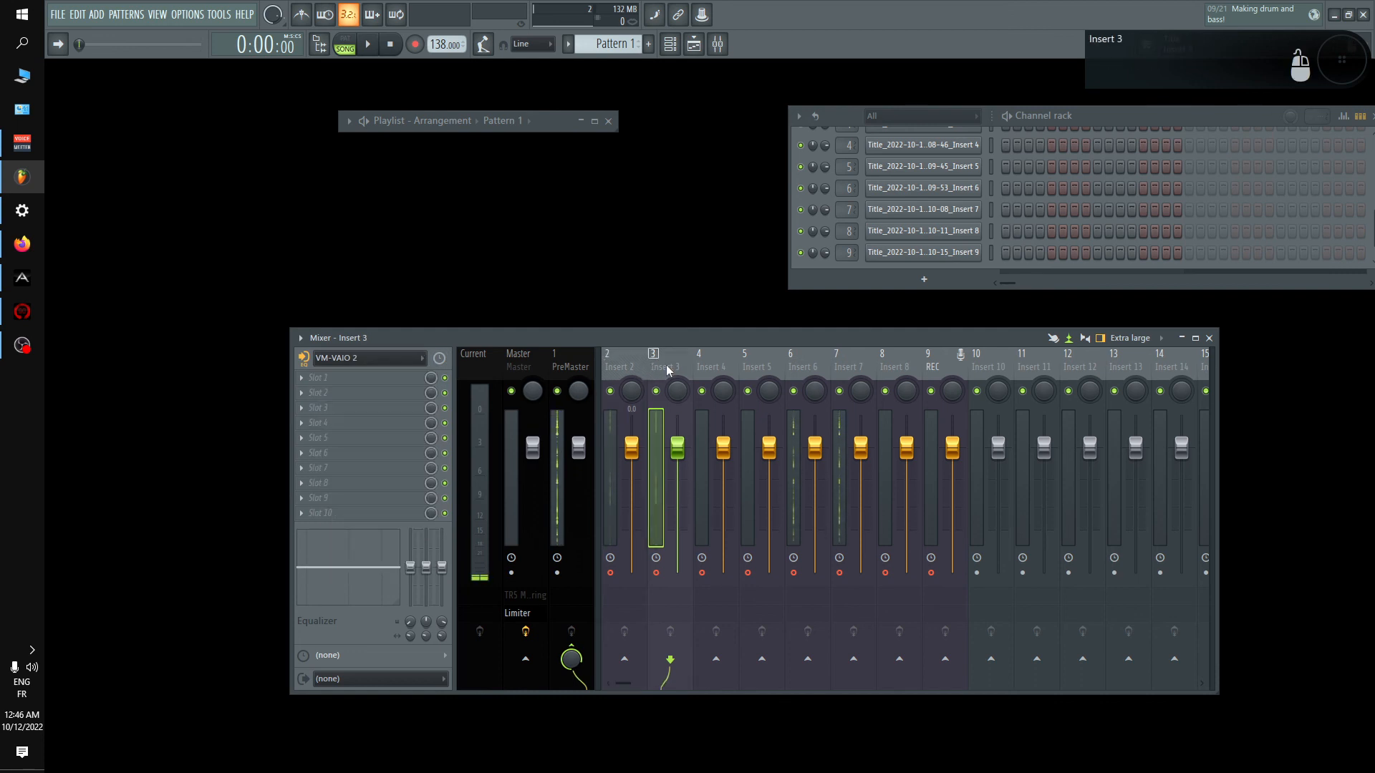
click(716, 366)
click(758, 363)
click(934, 374)
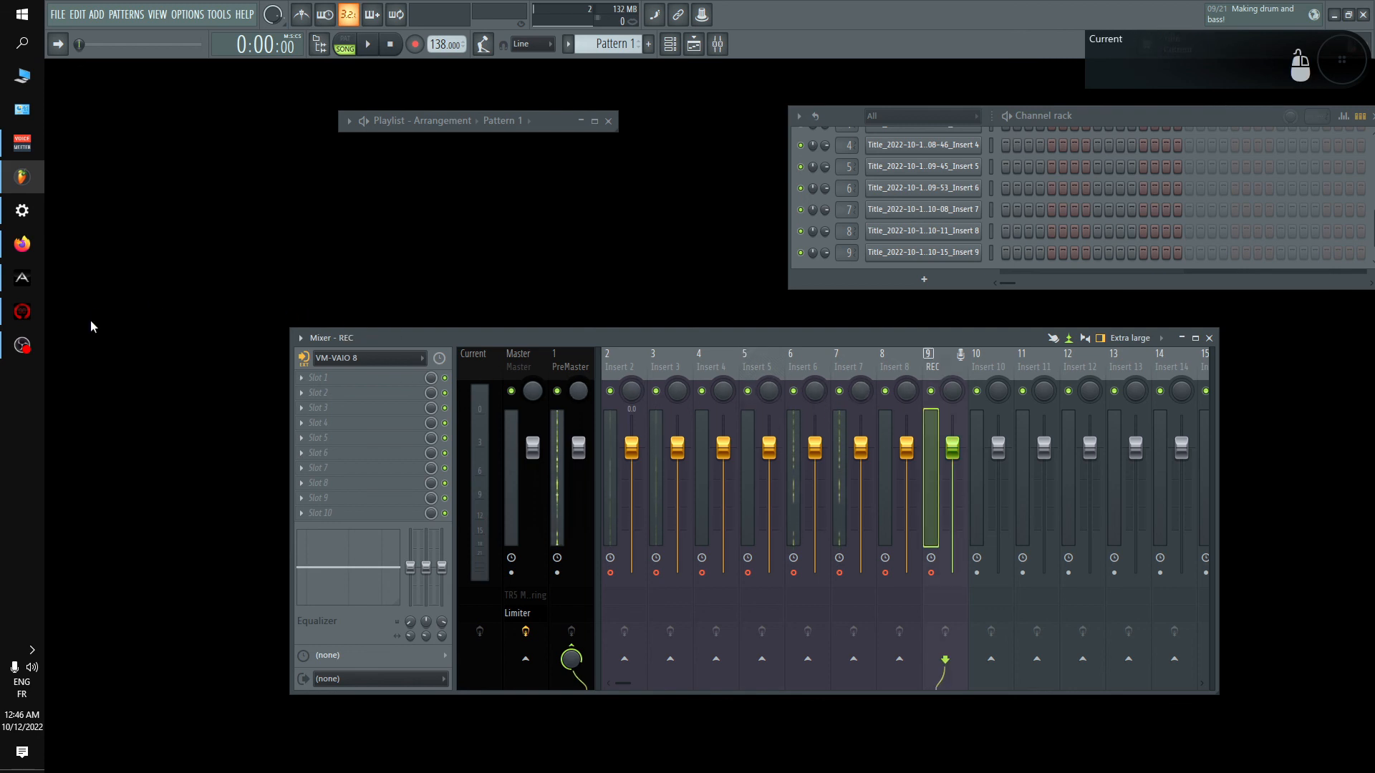
Step: Bring up Voicemeeter to check its levels, minimise it, and maximise the Playlist in FL Studio
click(22, 143)
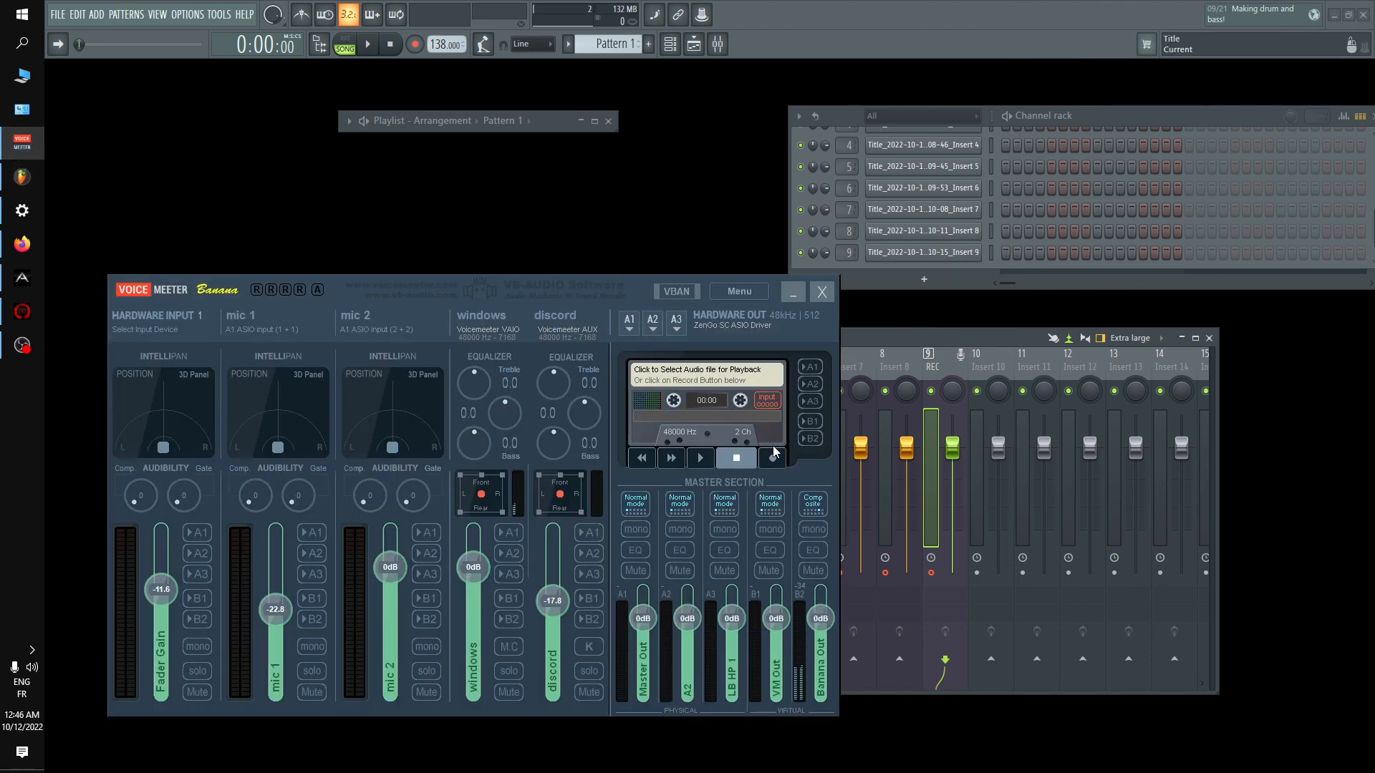
click(791, 292)
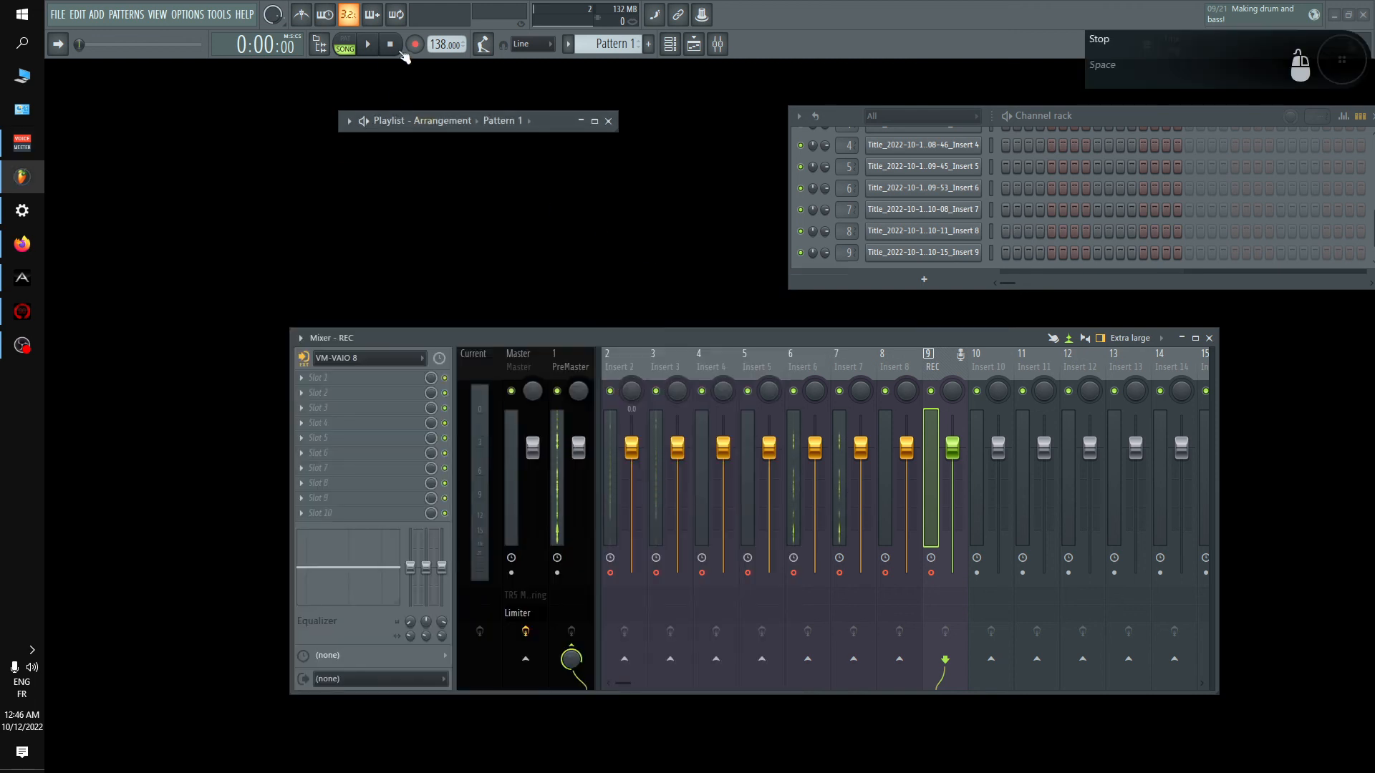
click(594, 122)
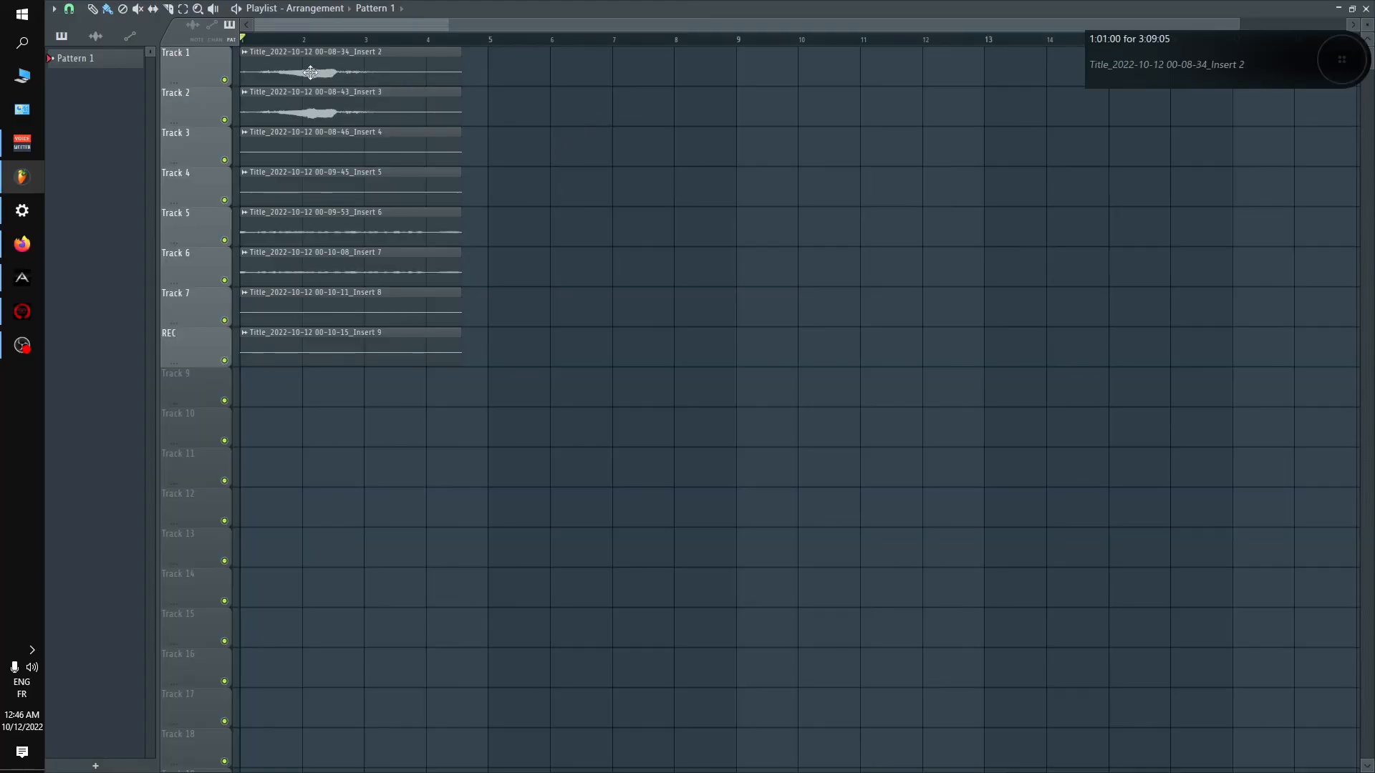